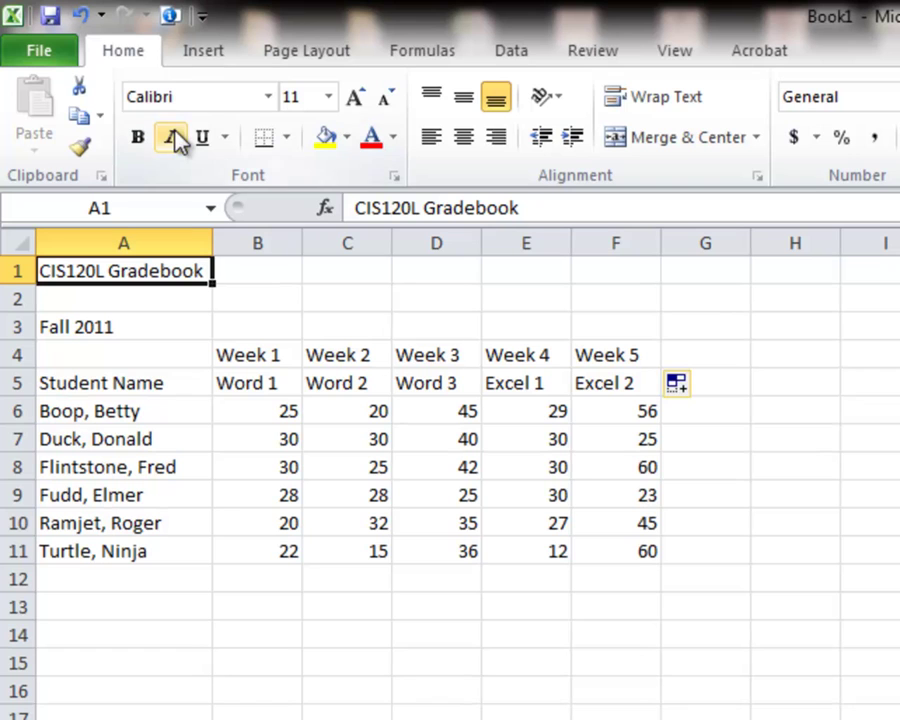
Step: Make the 'CIS120L Gradebook' title in A1 bold, italic, dark red and 20 pt
left_click(140, 140)
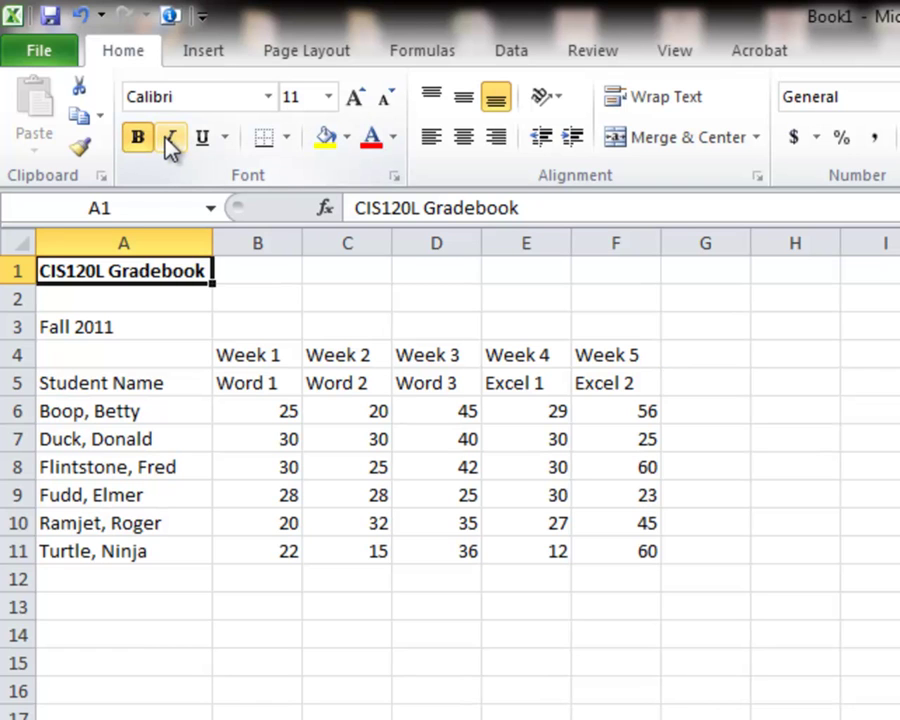
left_click(172, 140)
left_click(393, 140)
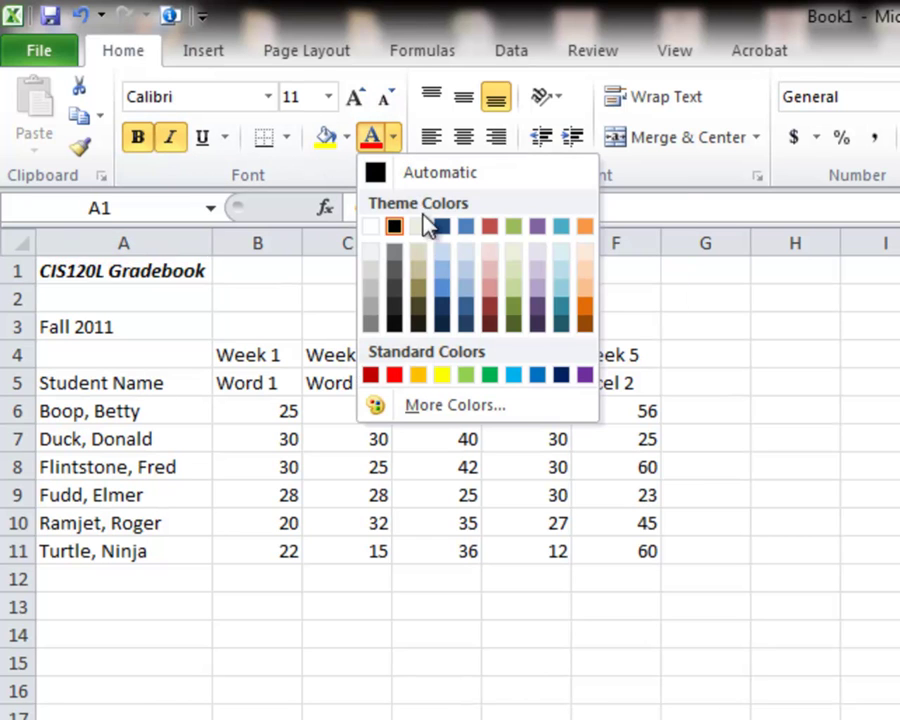
left_click(490, 312)
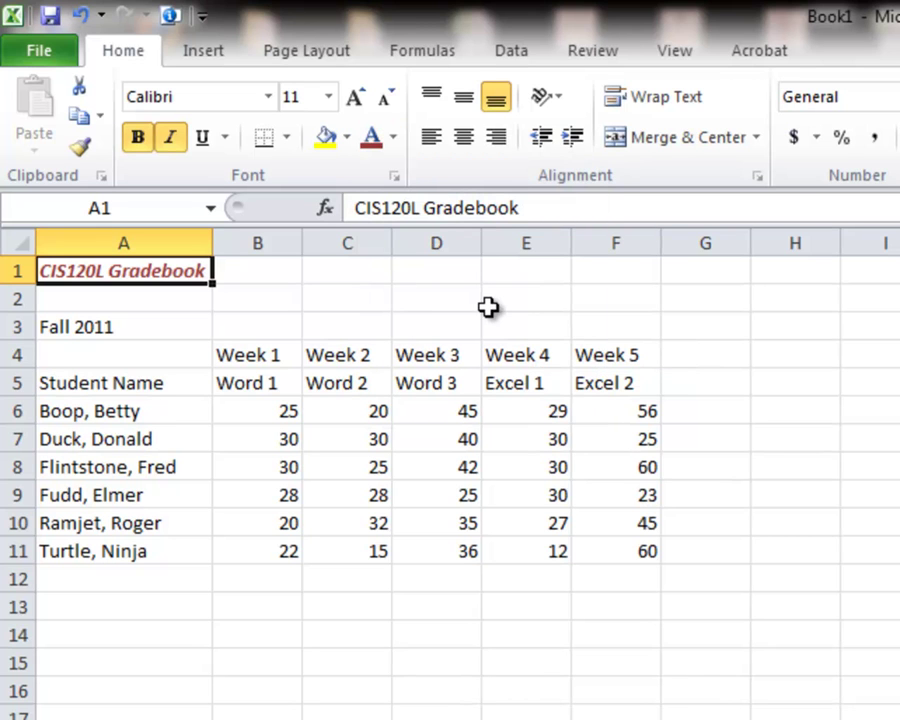
left_click(327, 99)
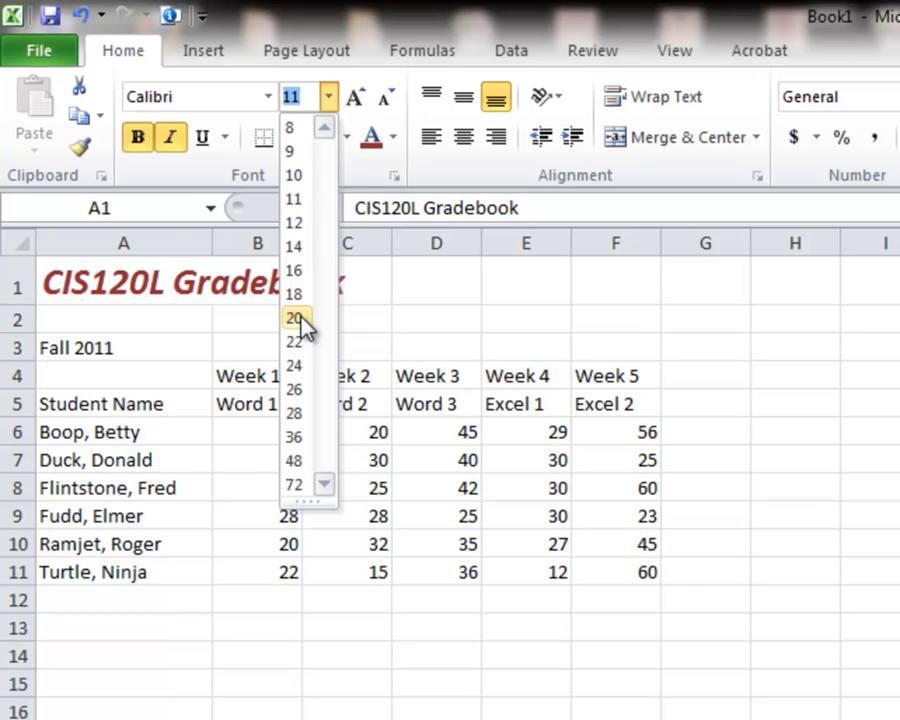
left_click(298, 318)
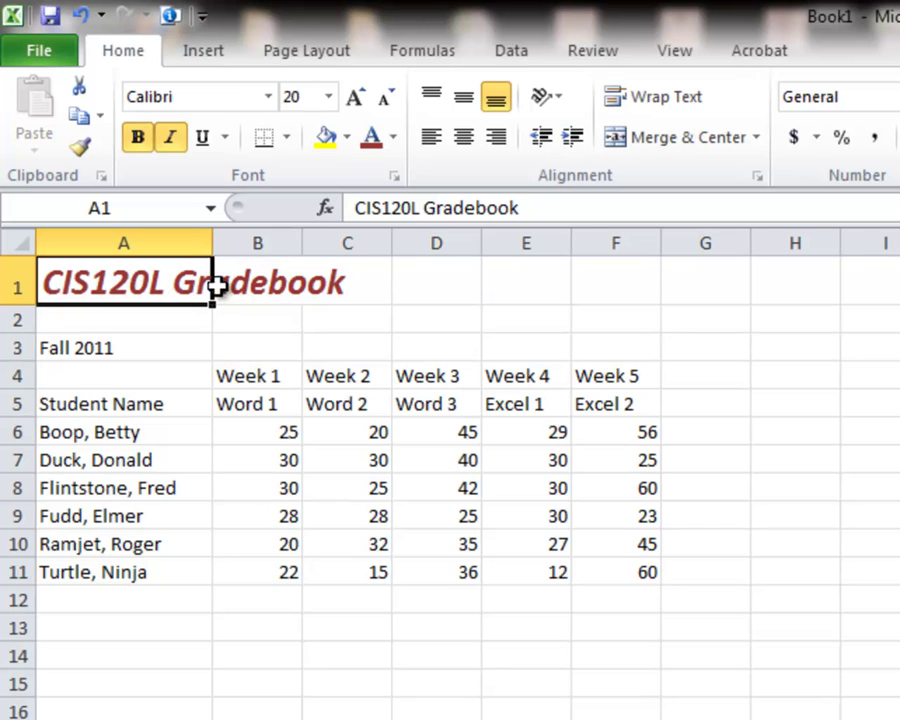
Step: Copy A1's title formatting onto 'Fall 2011' in A3 with Format Painter
left_click(261, 284)
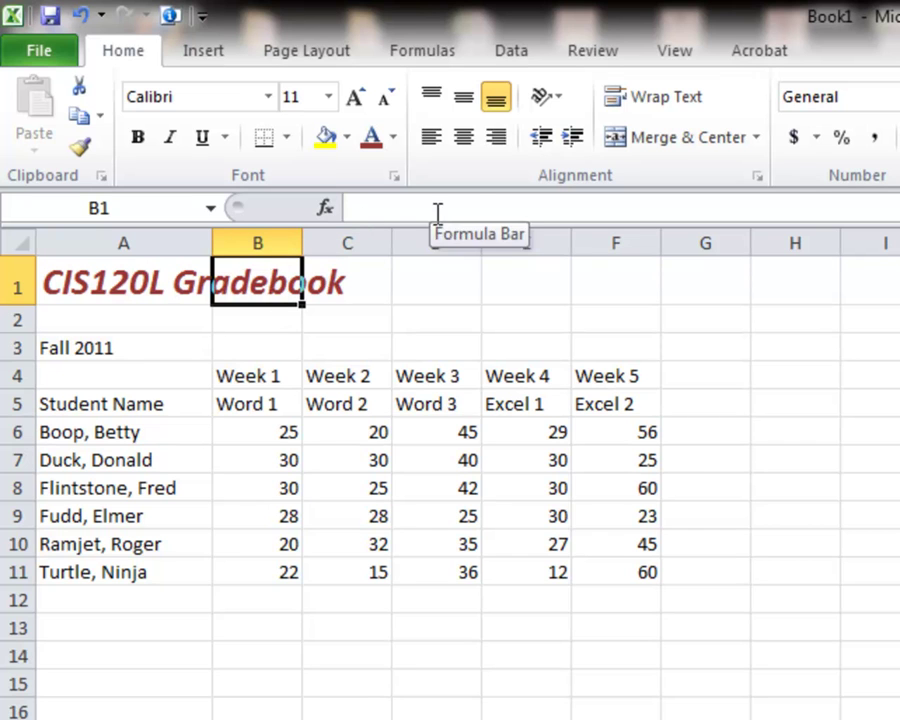
left_click(116, 284)
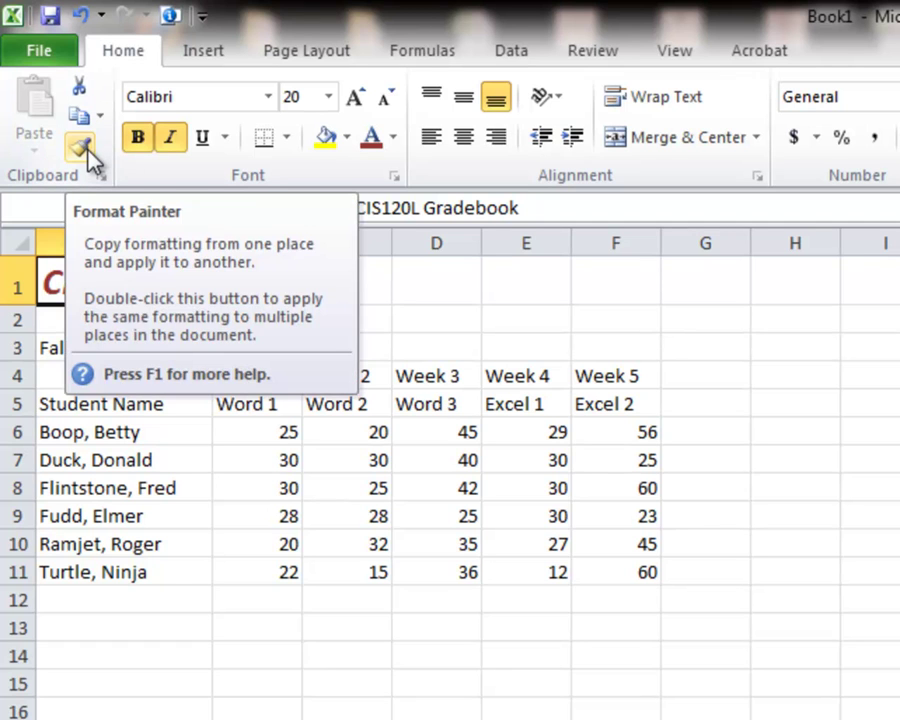
left_click(88, 150)
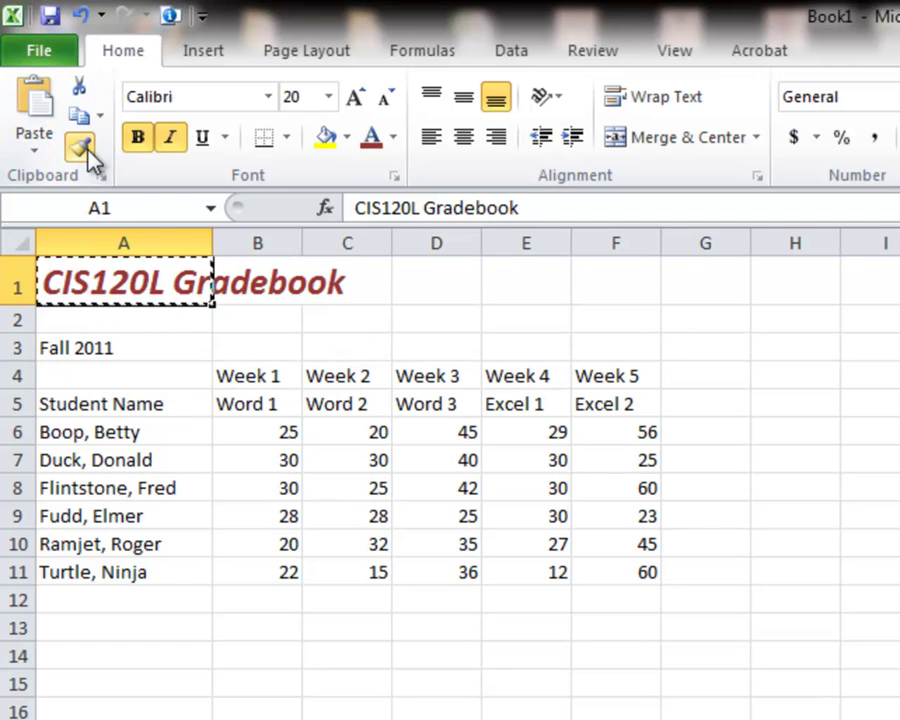
left_click(97, 345)
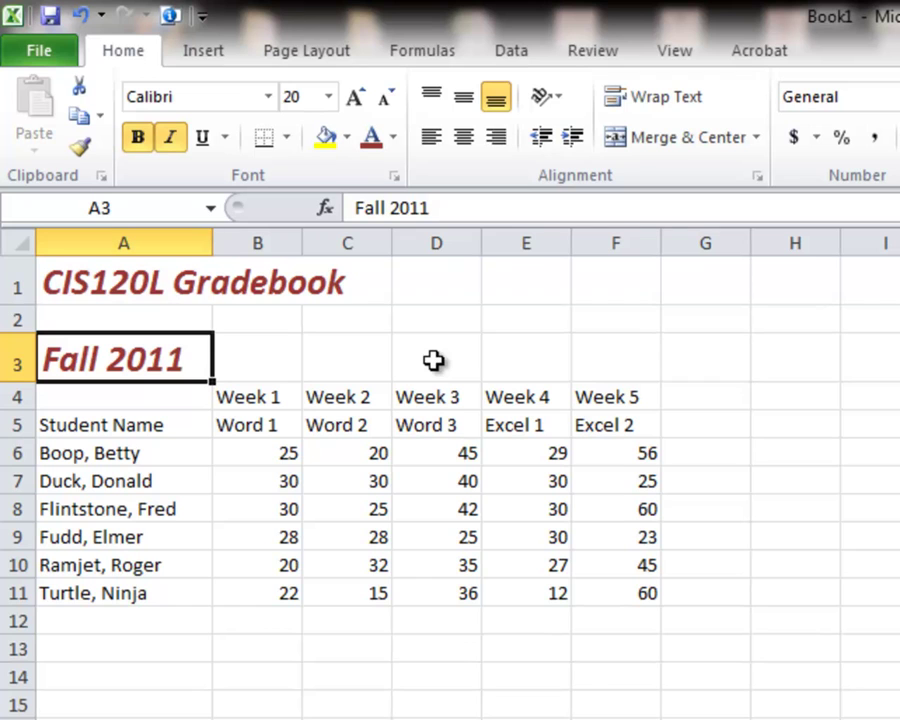
Step: Set the student names in A6:A11 to bold italic Arial Rounded MT Bold
left_click_drag(52, 454, 78, 588)
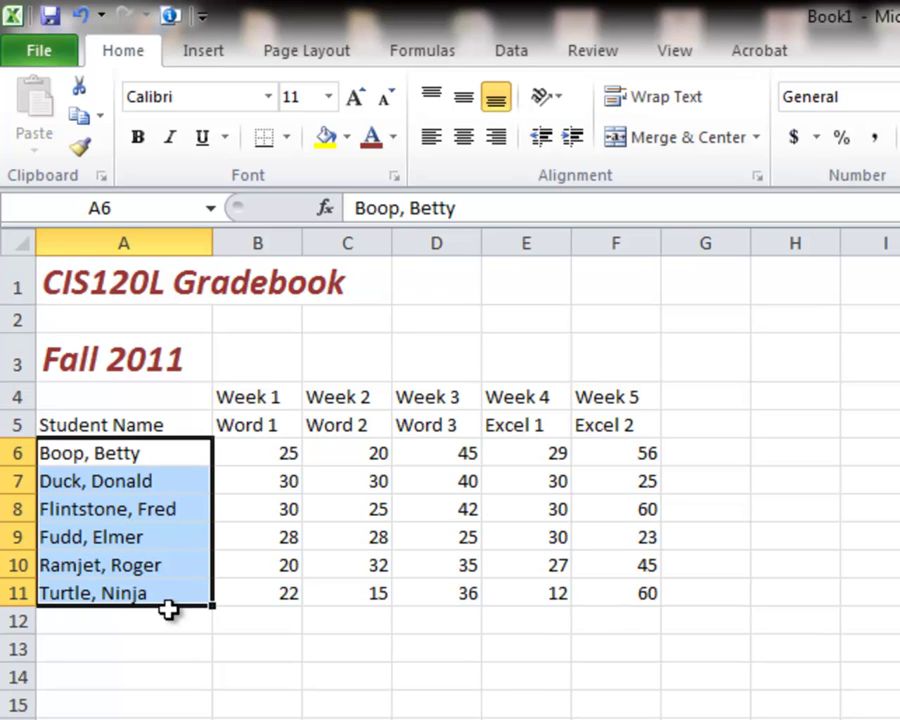
left_click(137, 137)
left_click(172, 138)
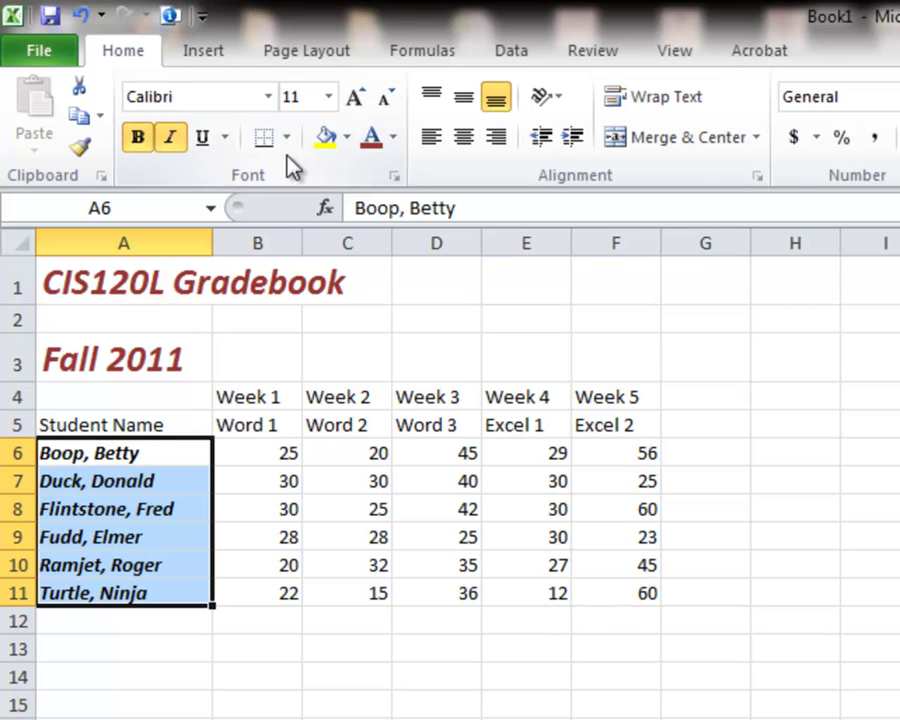
left_click(268, 98)
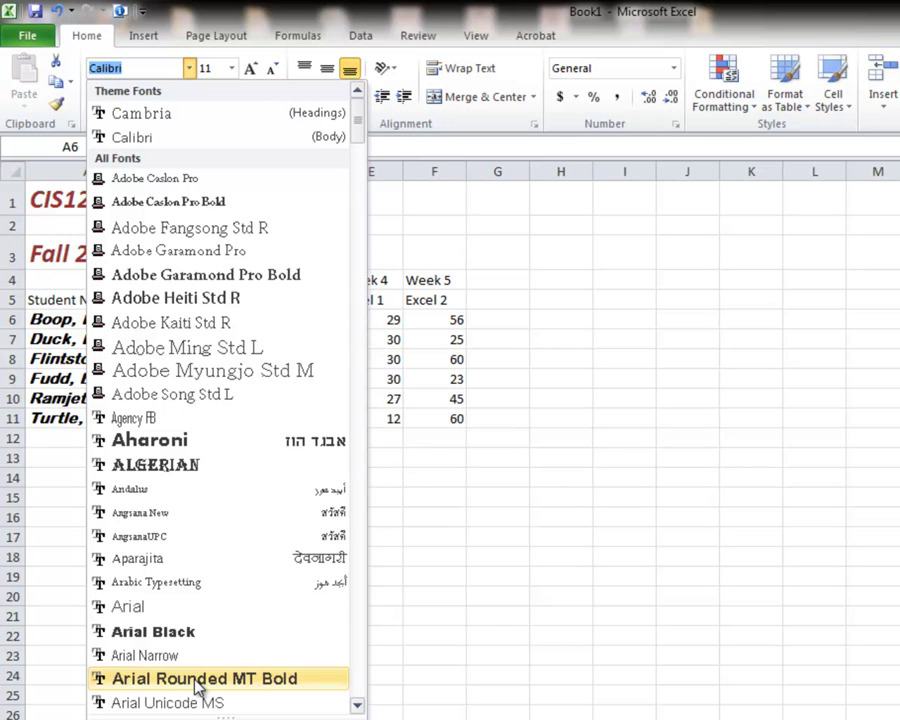
left_click(197, 680)
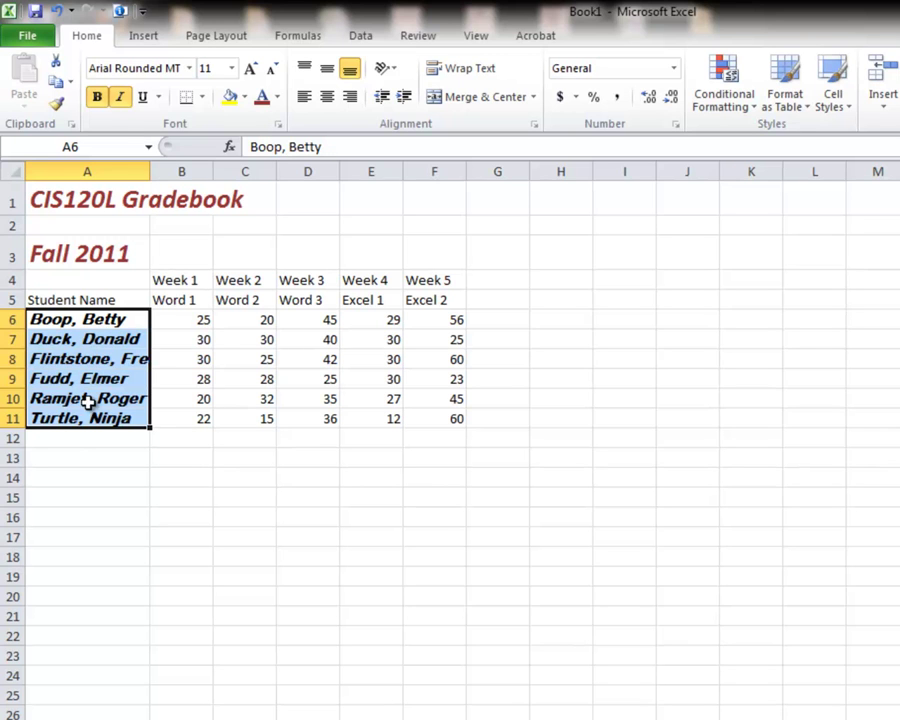
Step: Widen column A to fit the names and raise row 1 to 32.25 points
left_click_drag(149, 175, 166, 173)
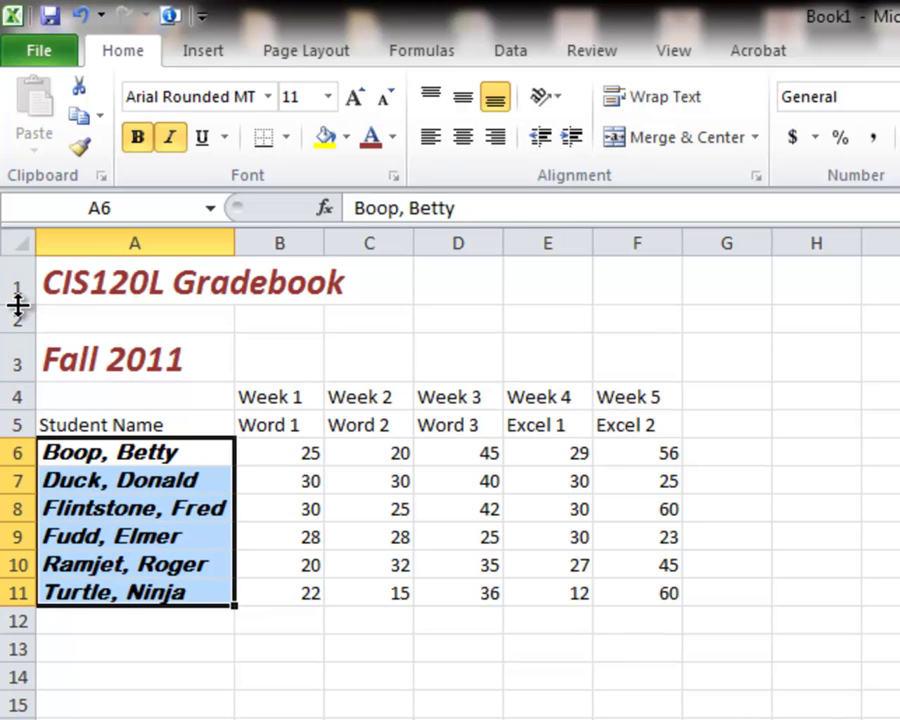
left_click_drag(18, 305, 18, 323)
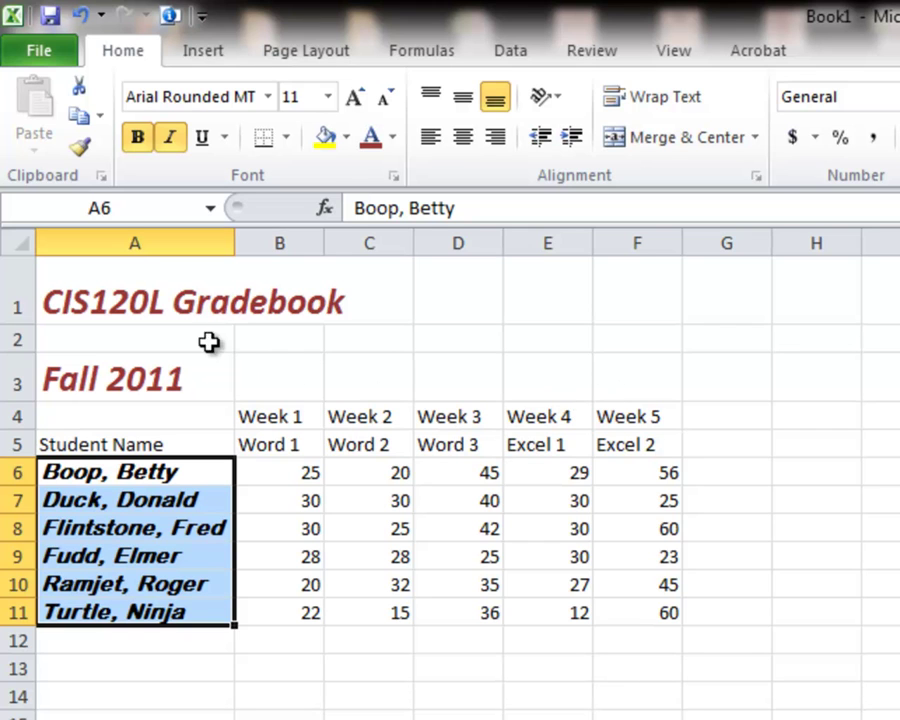
left_click(153, 297)
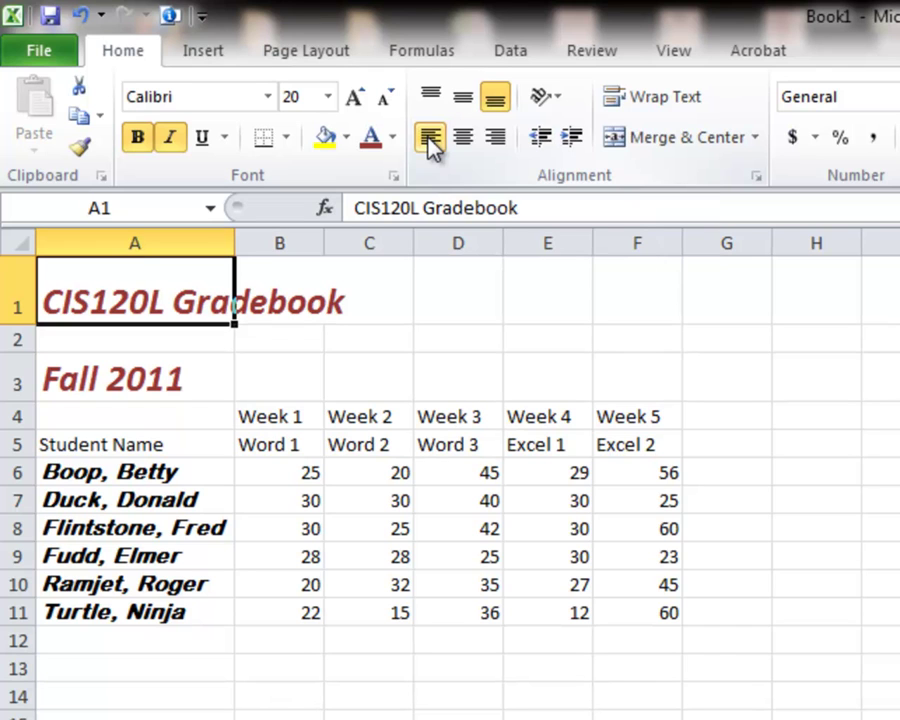
left_click(433, 103)
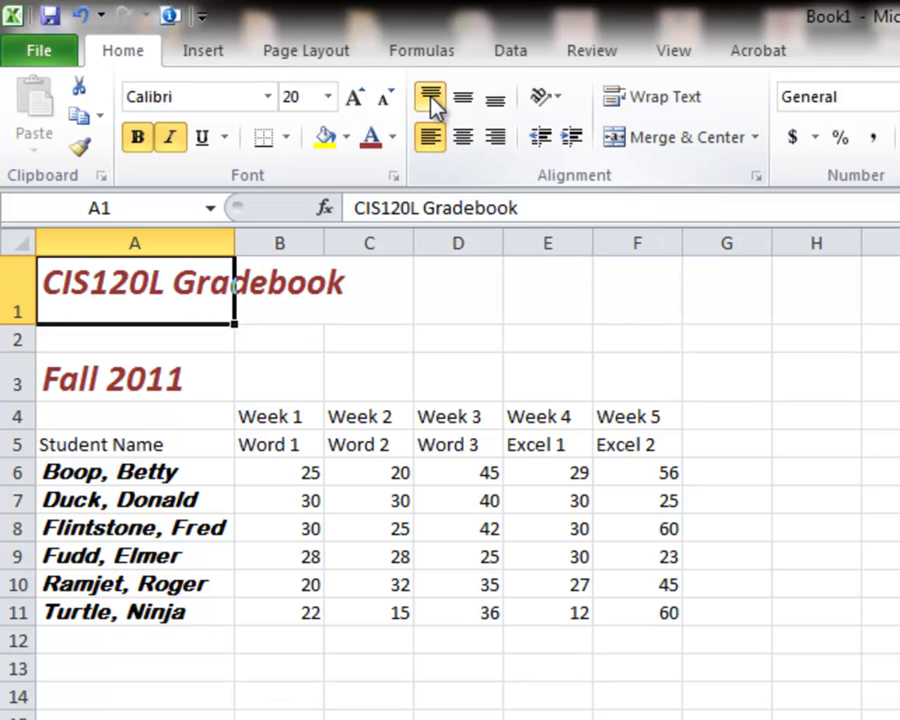
left_click(459, 100)
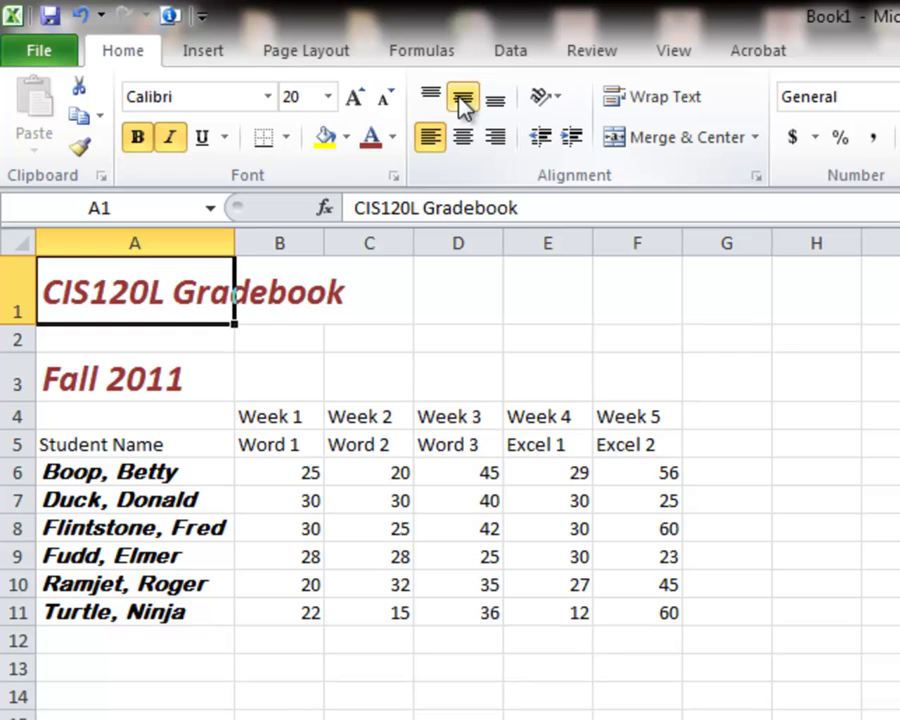
left_click(463, 140)
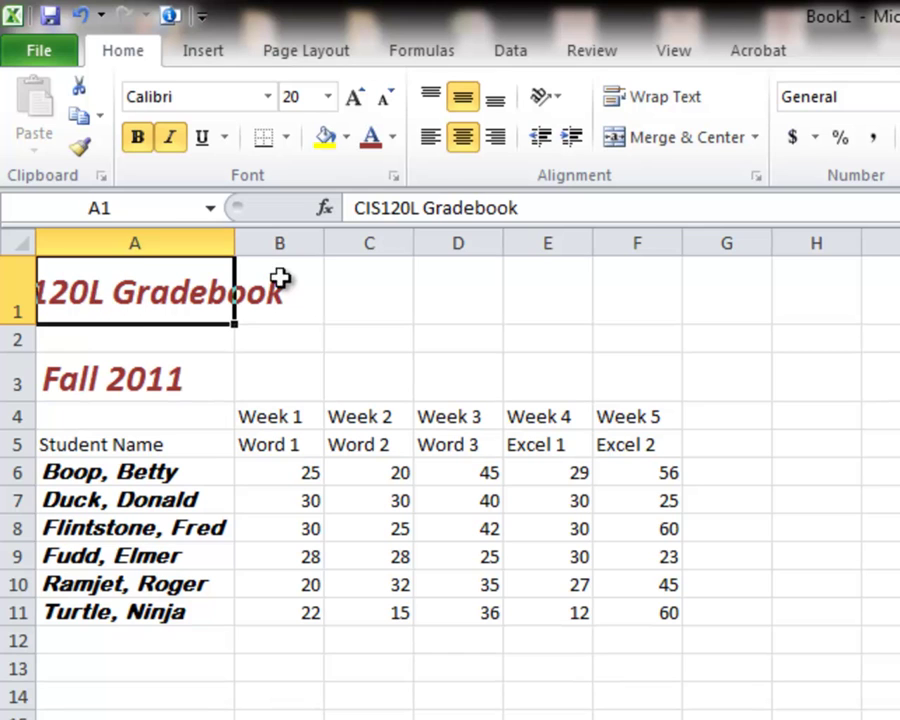
left_click(430, 140)
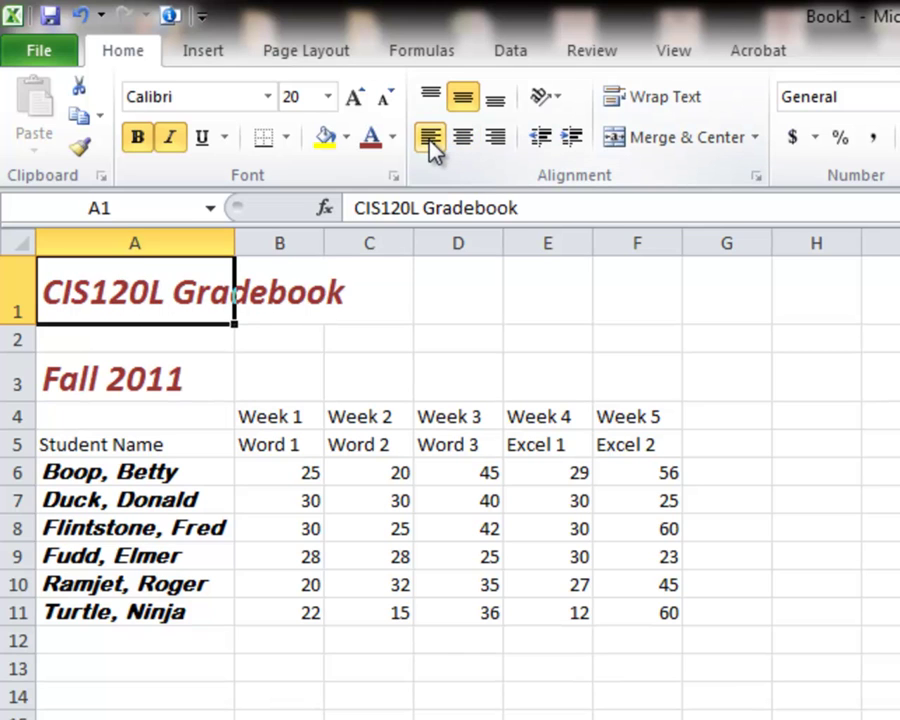
left_click(496, 138)
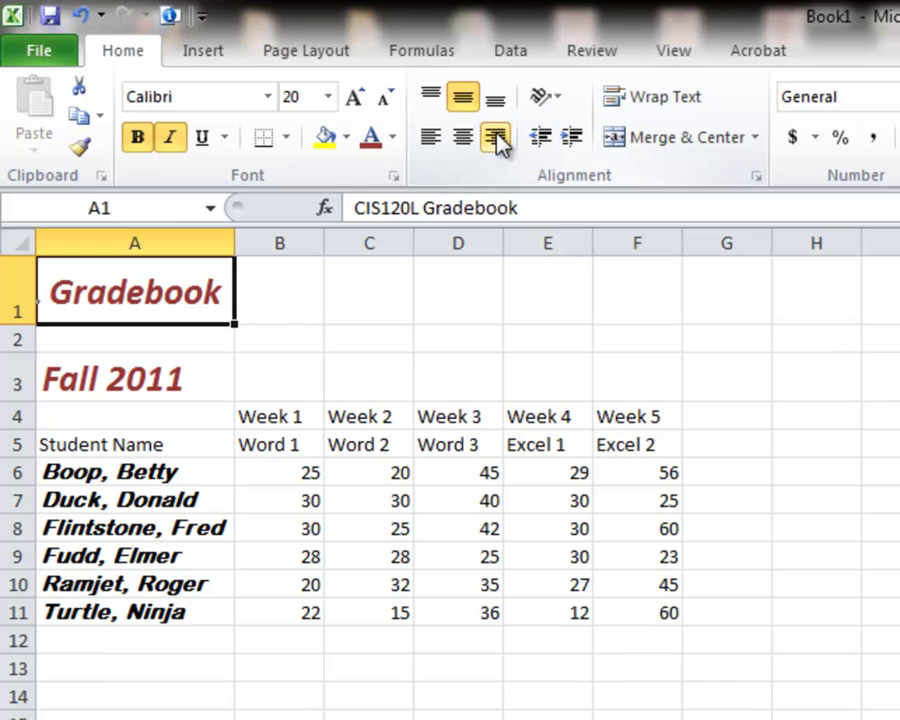
left_click(493, 102)
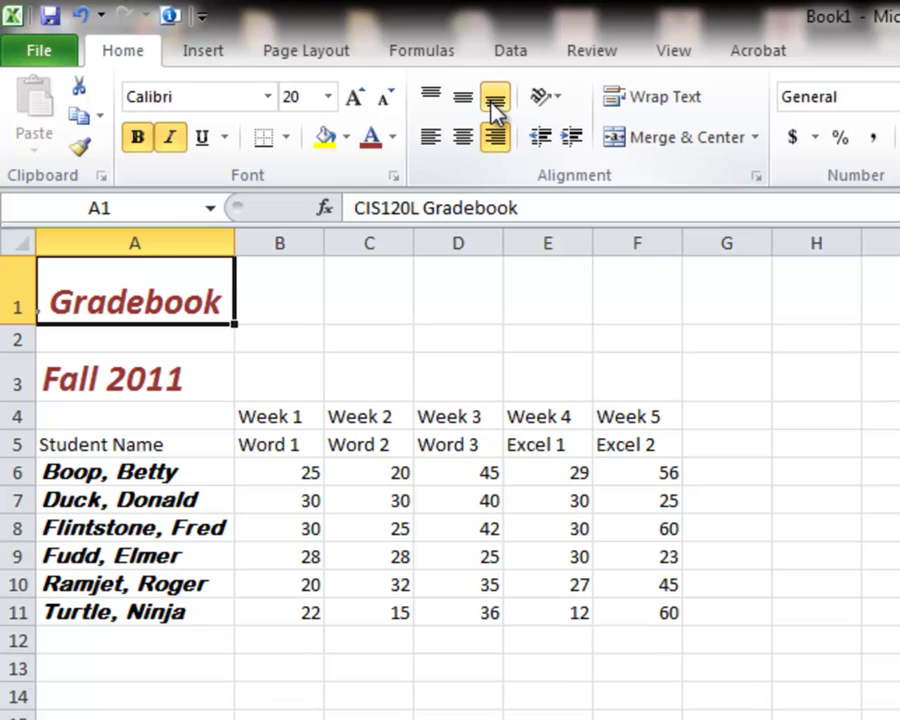
left_click(436, 141)
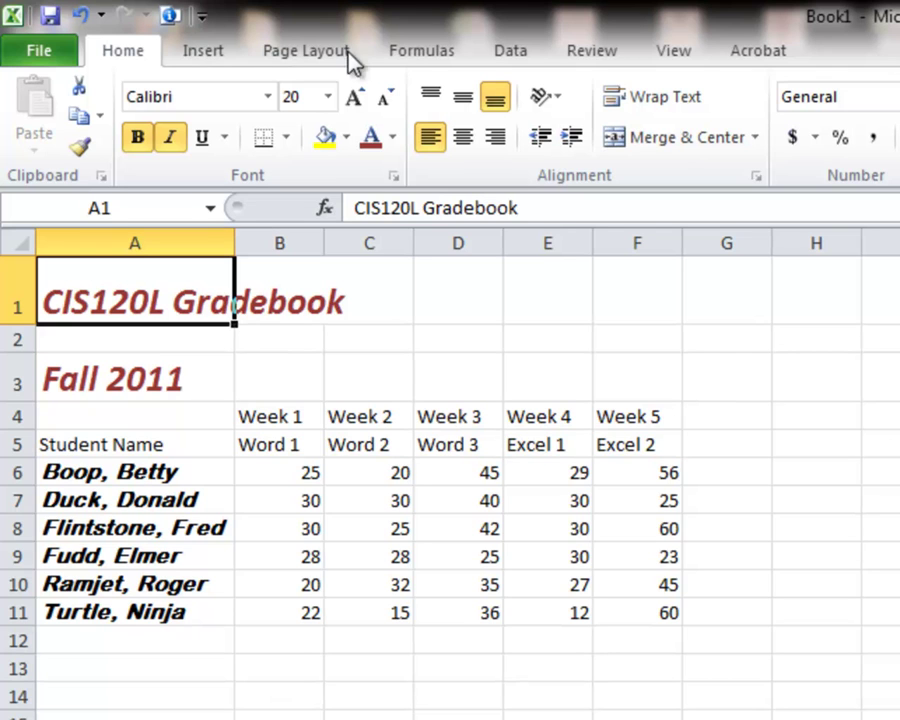
Step: Fill A1 with Orange, Accent 6, Lighter 60%, then select the B5:F5 headers
left_click(345, 140)
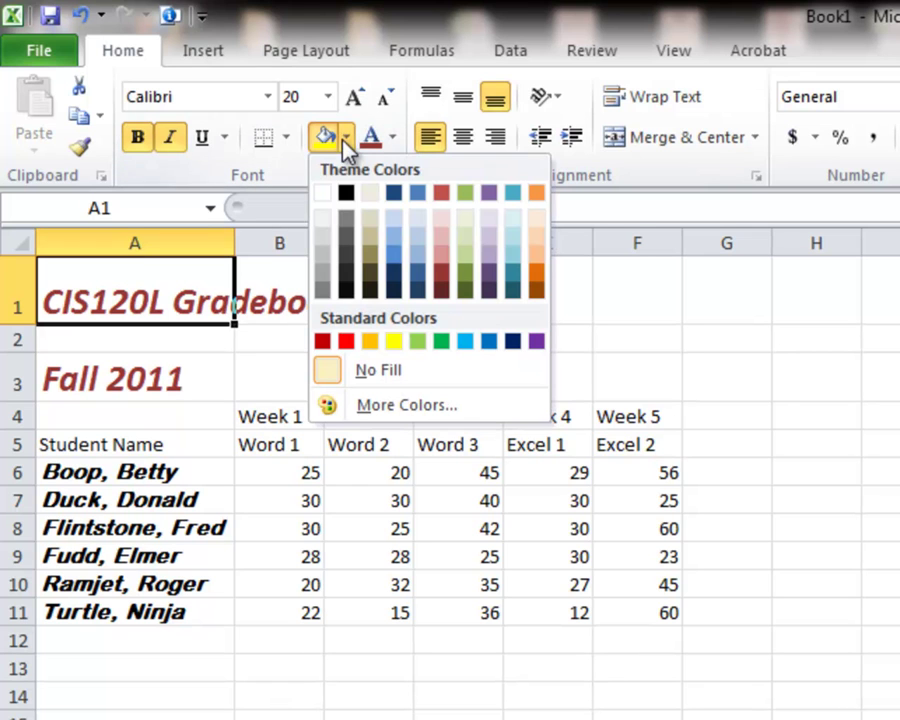
left_click(539, 245)
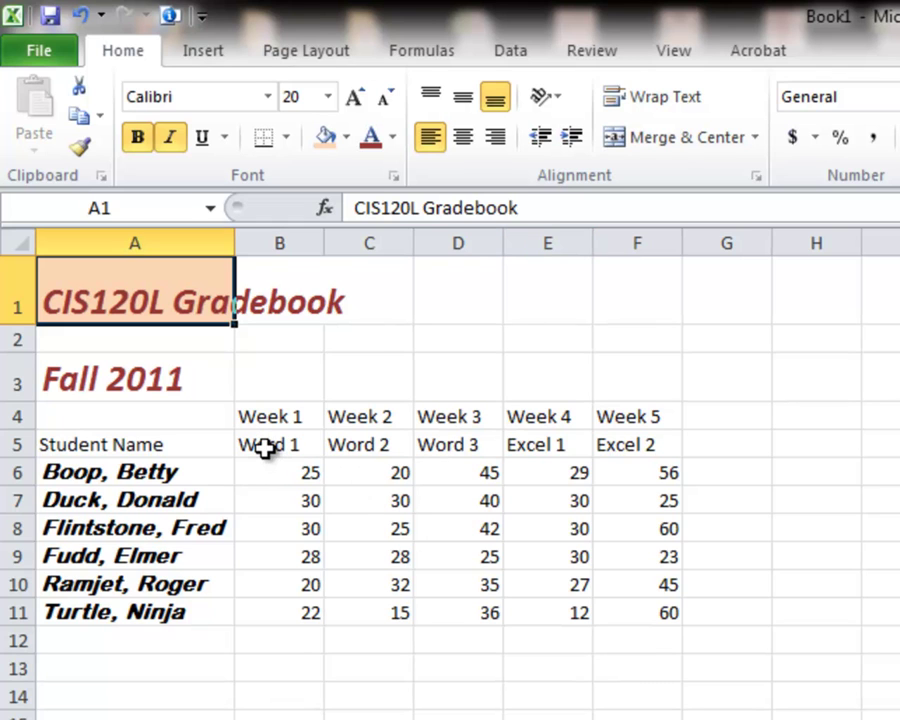
left_click_drag(264, 450, 636, 449)
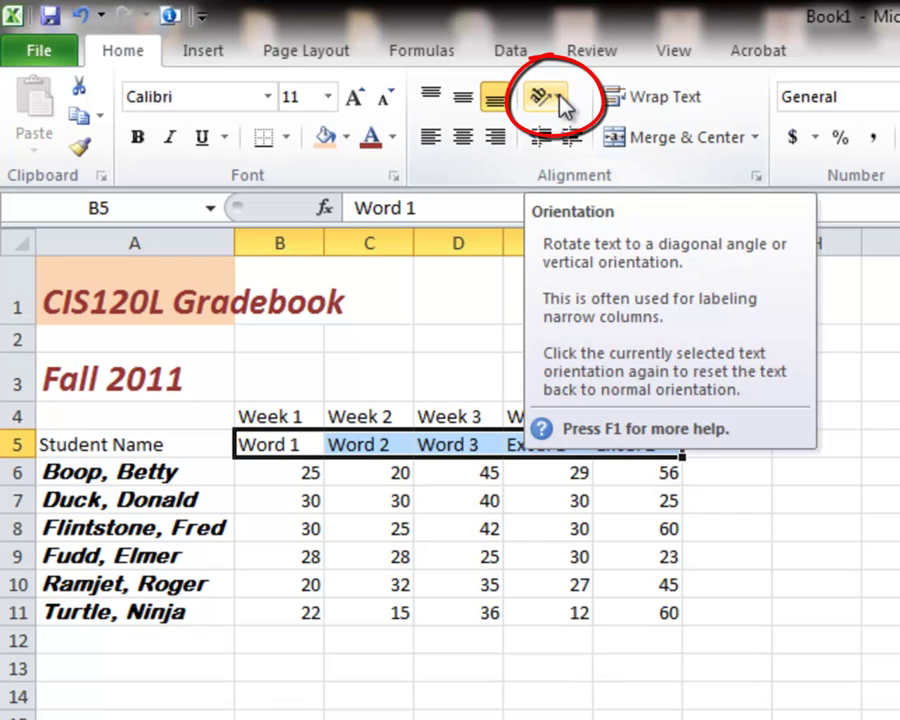
Step: Angle the Word 1 to Excel 2 headers in B5:F5 counterclockwise and bold them
left_click(558, 100)
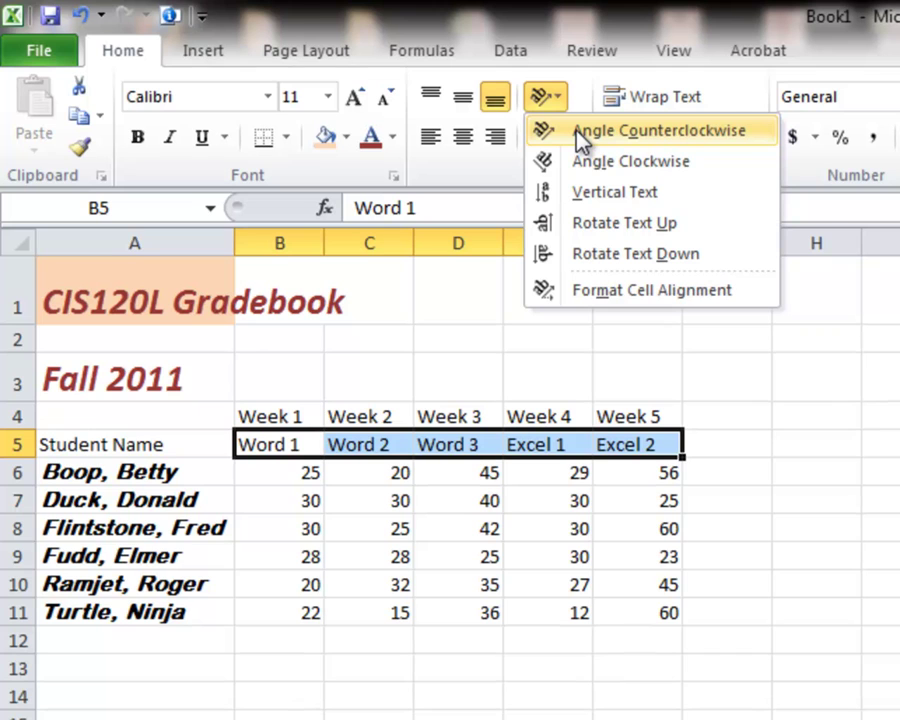
left_click(583, 138)
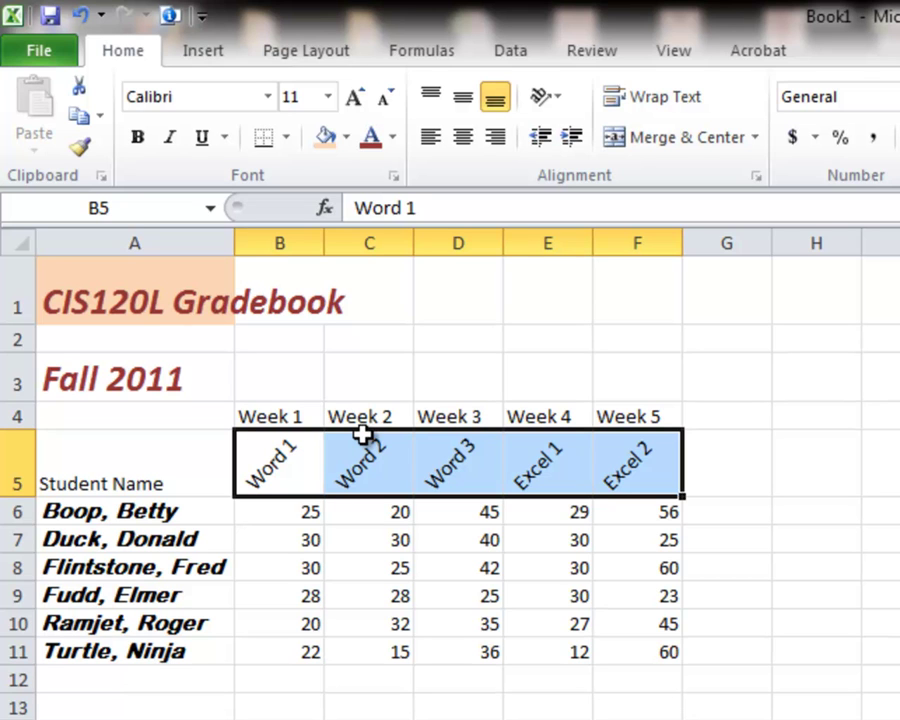
left_click(137, 138)
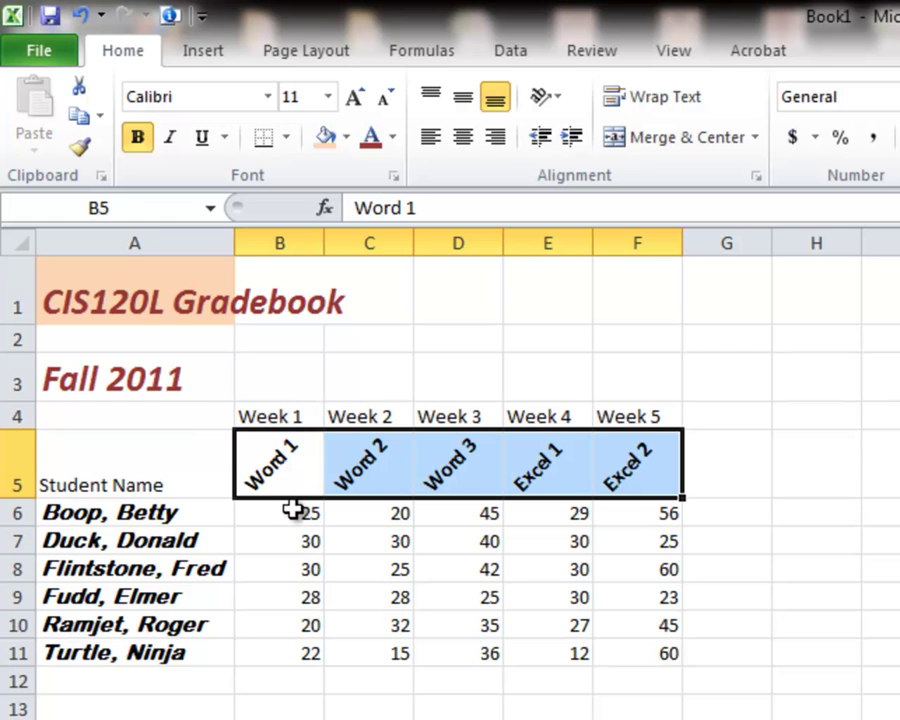
Step: Name the score block B6:F11 'Grades' in the Name Box
left_click_drag(293, 505, 662, 656)
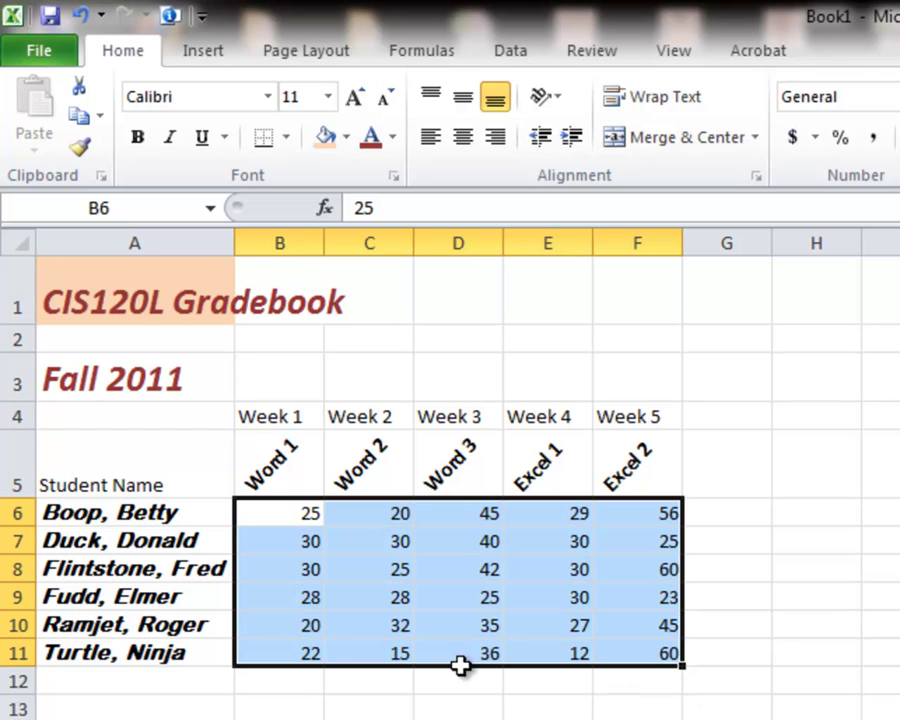
left_click(133, 208)
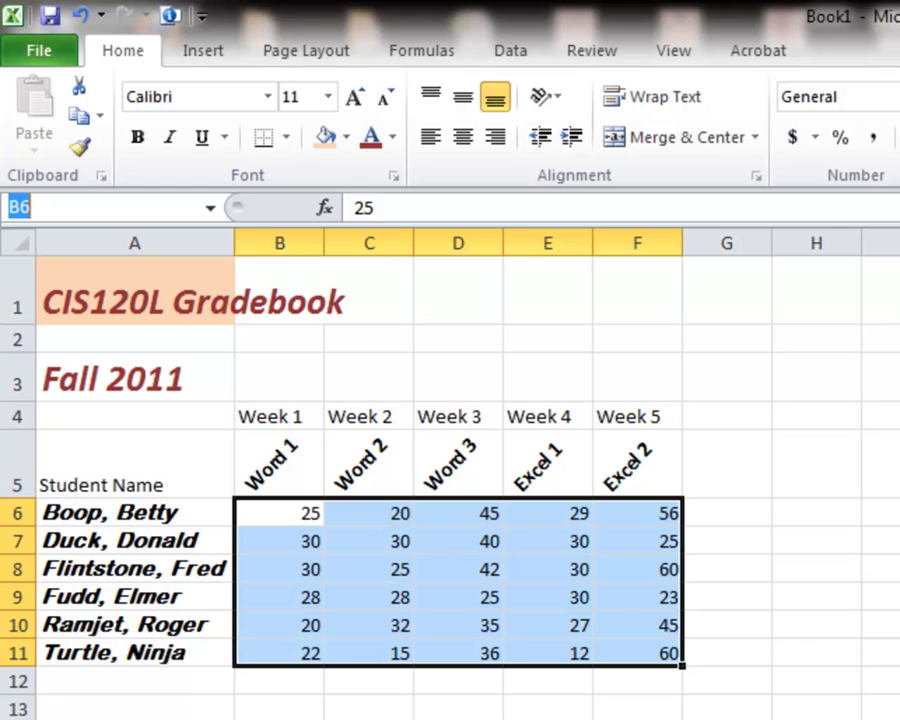
type("Grades")
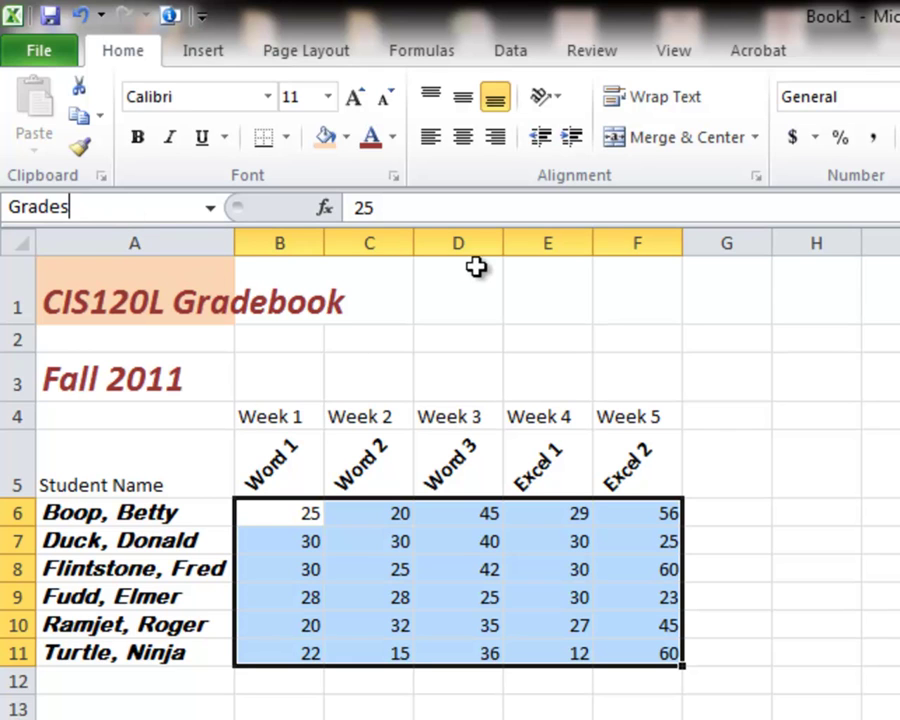
key("Return")
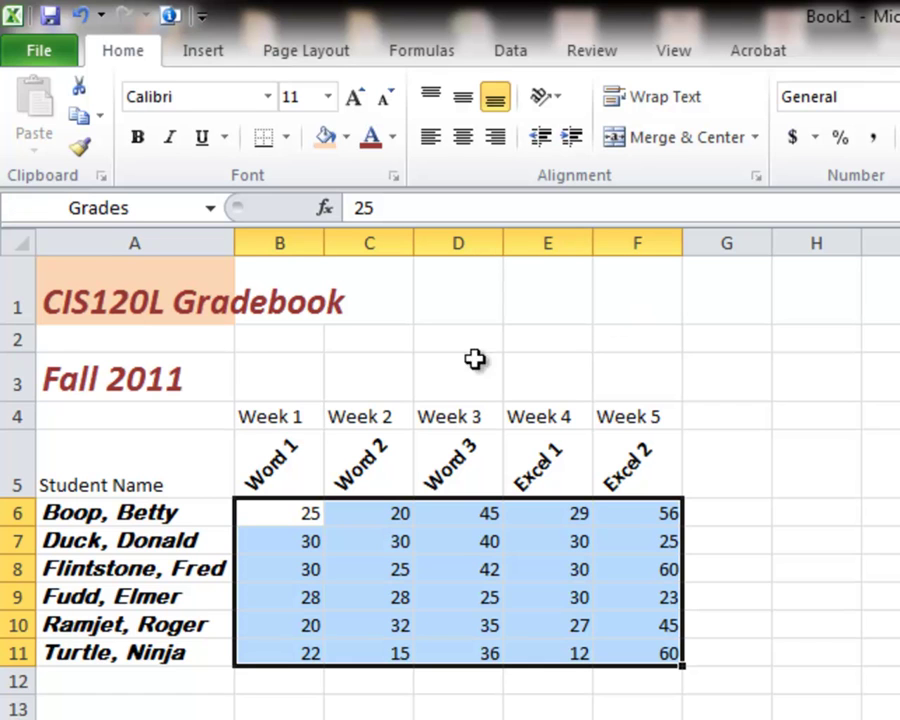
Step: From A3, reselect the scores by choosing Grades from the Name Box list
left_click(95, 387)
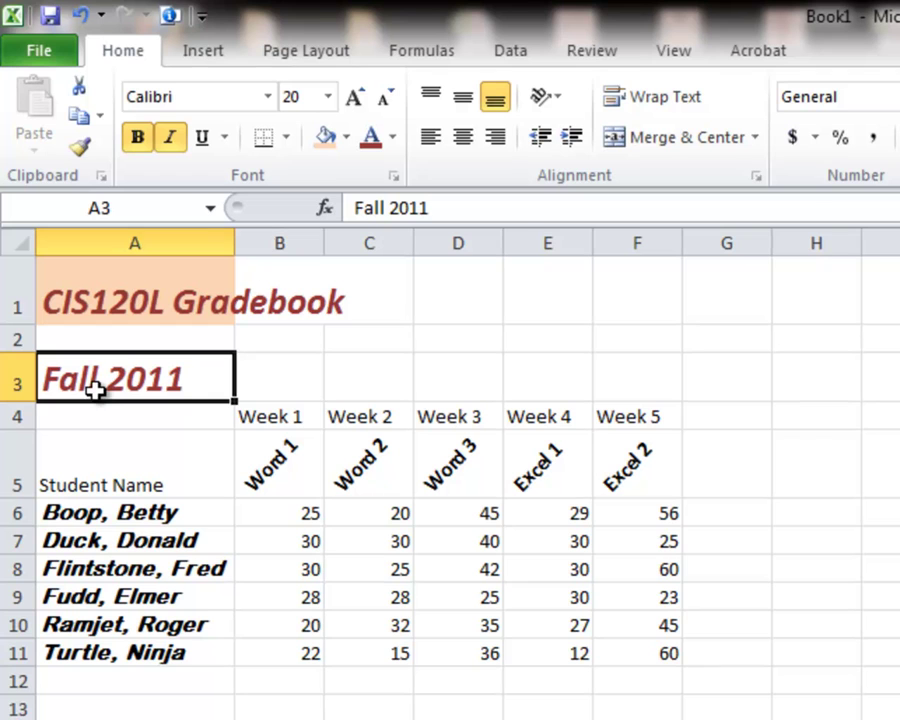
left_click(210, 210)
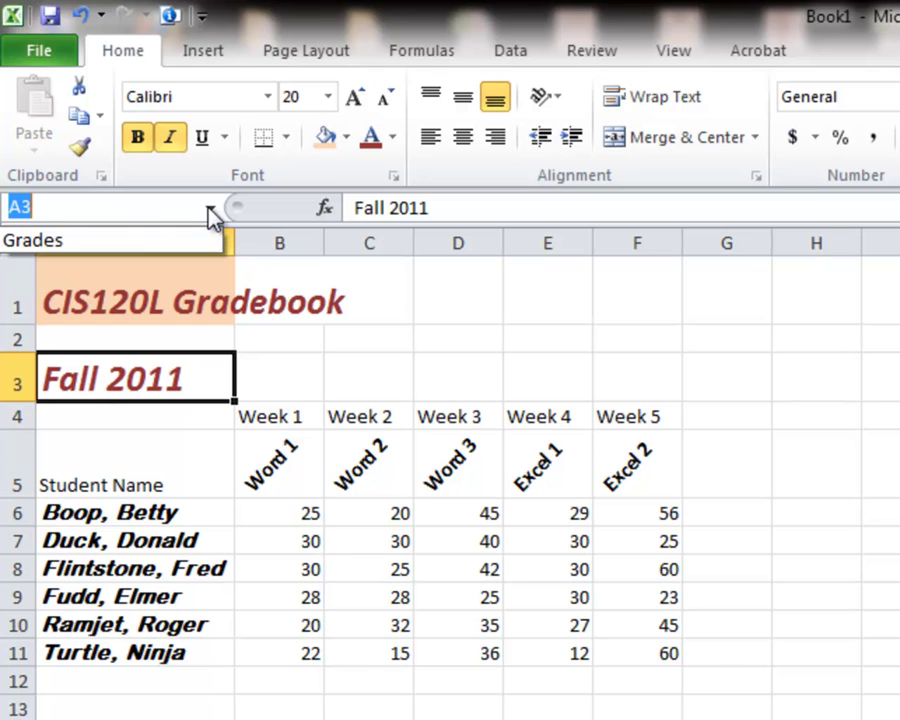
left_click(58, 239)
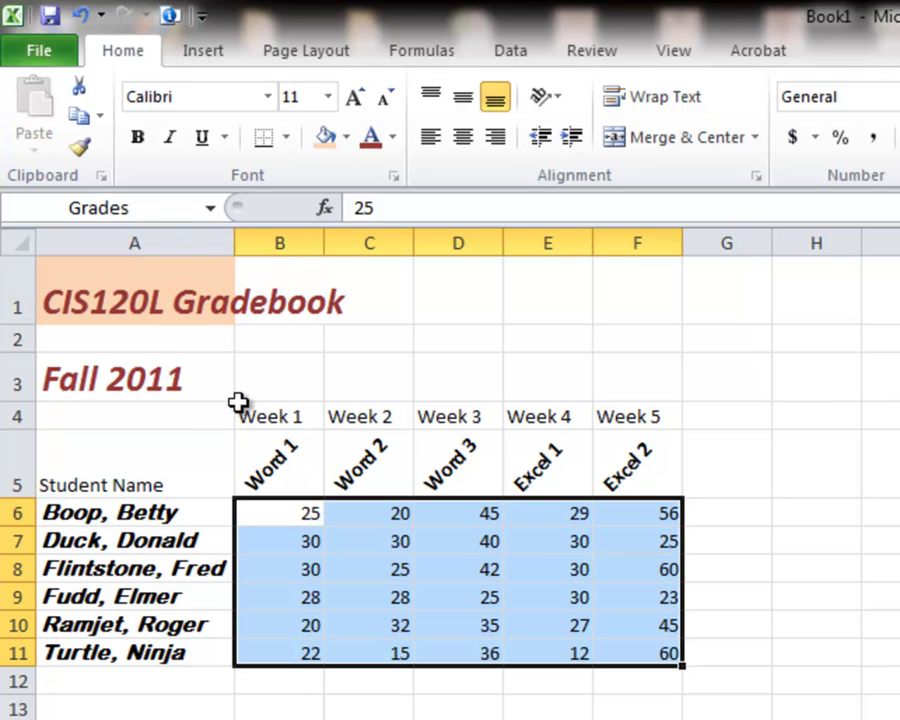
left_click(158, 308)
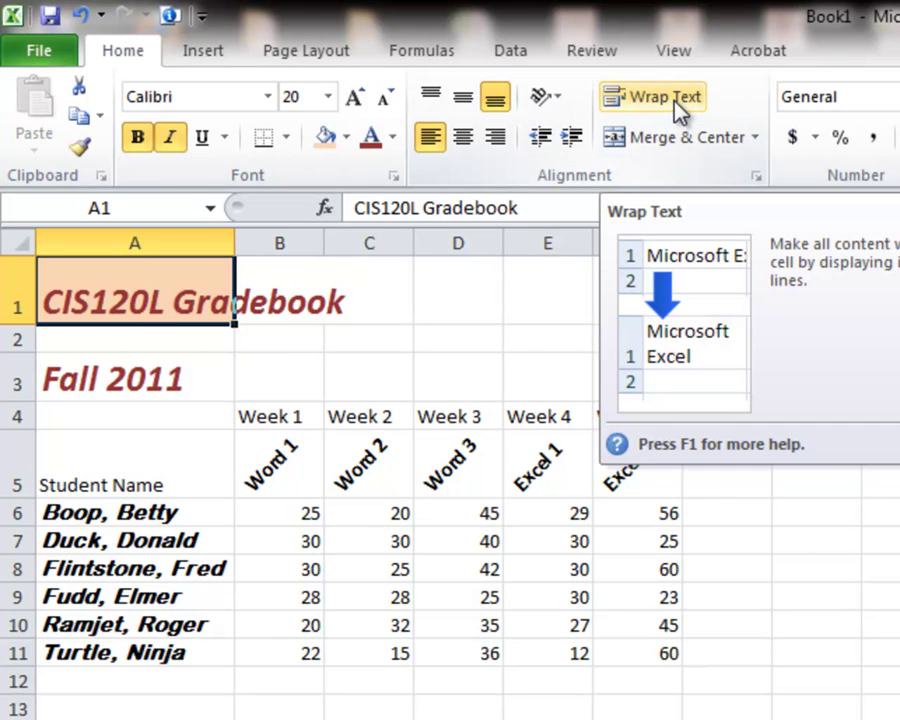
left_click(675, 100)
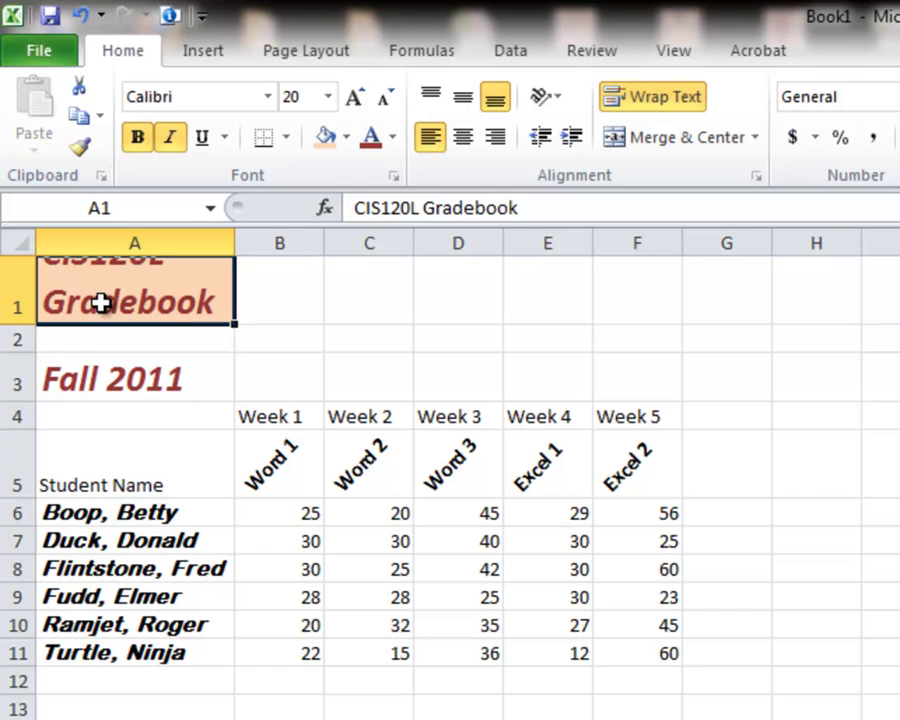
double_click(19, 322)
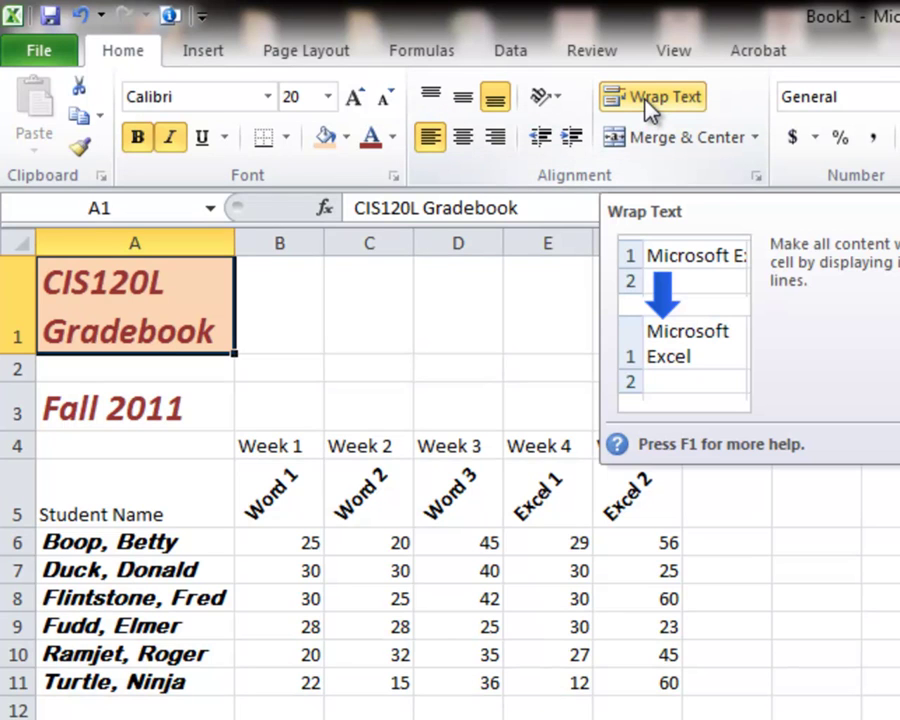
left_click(645, 100)
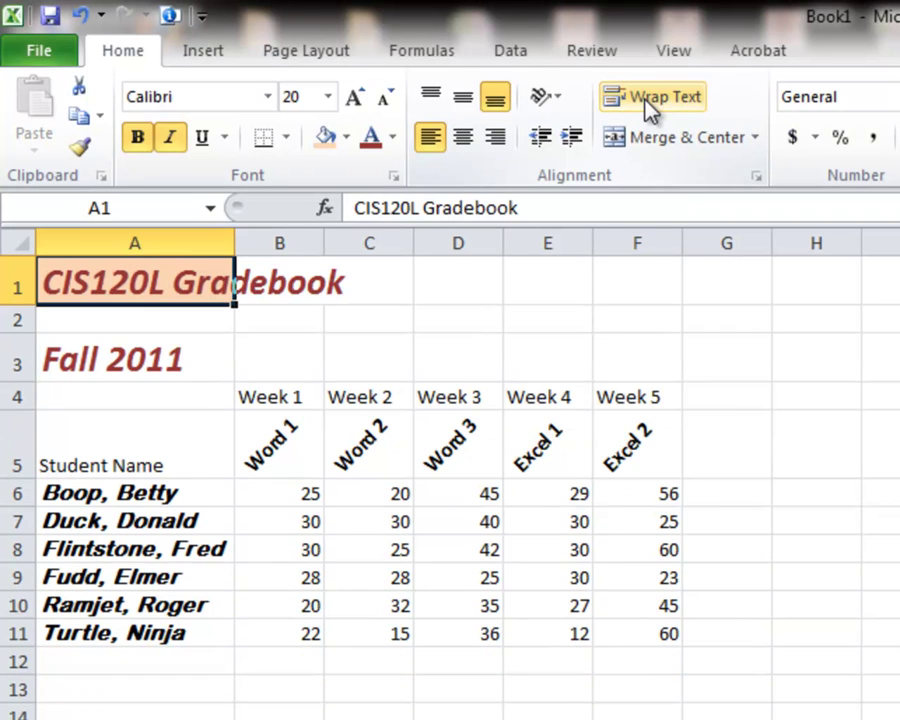
left_click(80, 16)
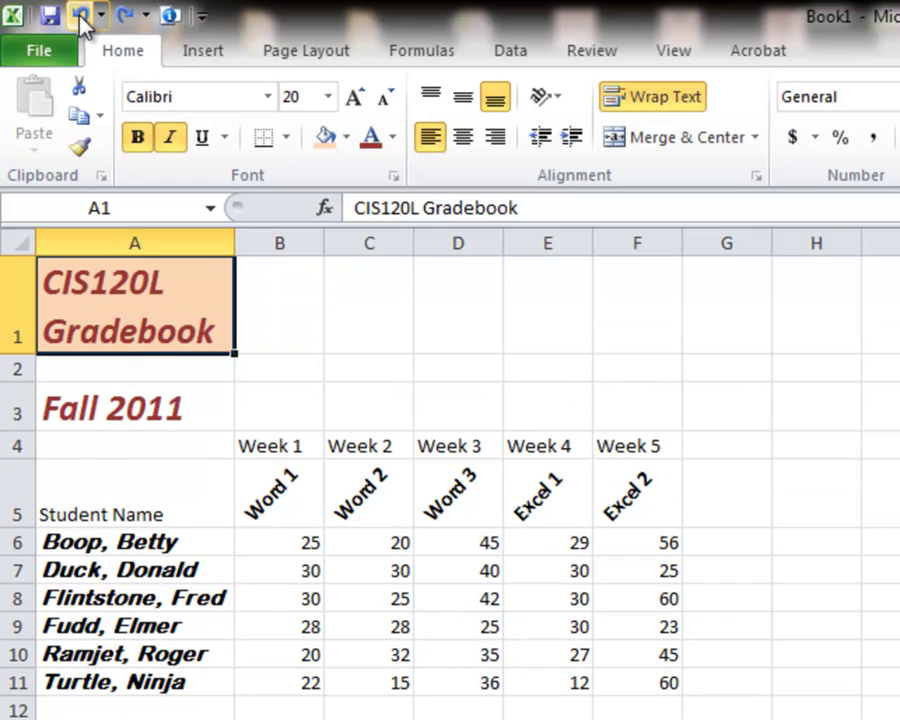
left_click(80, 16)
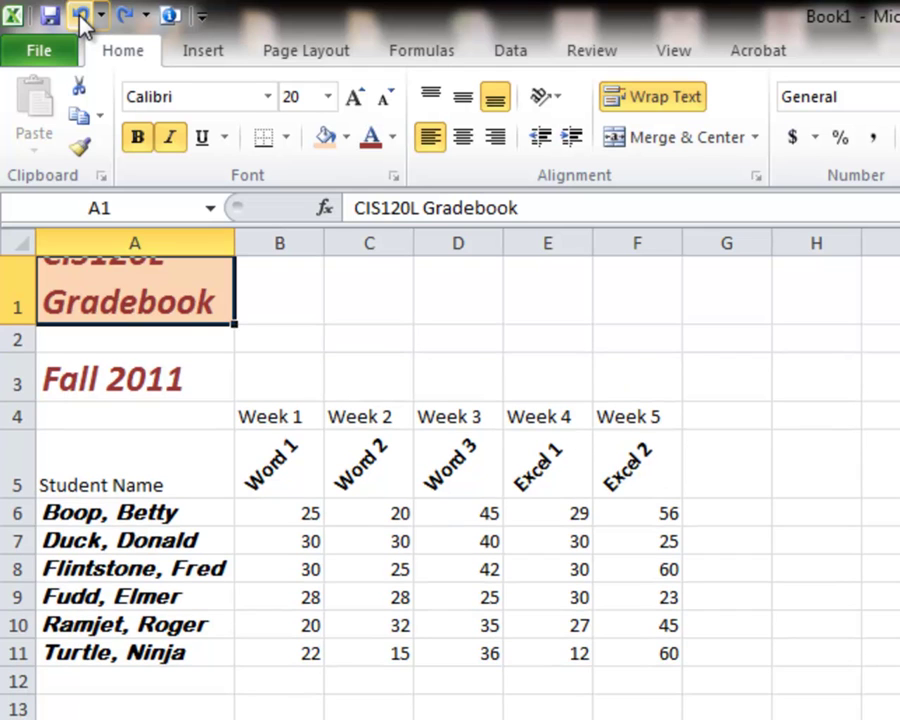
left_click(80, 16)
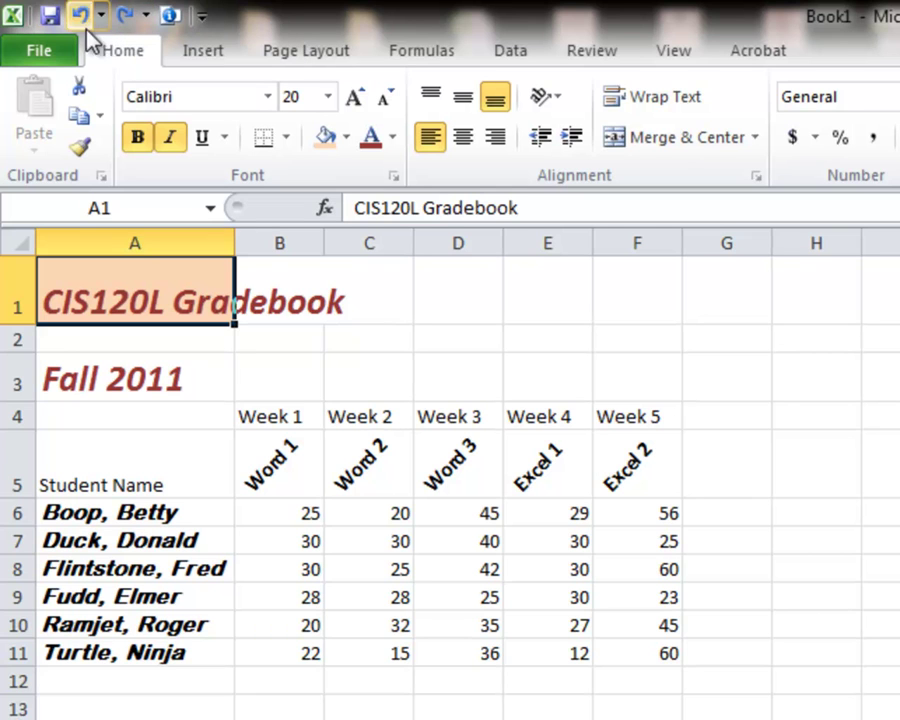
left_click(205, 20)
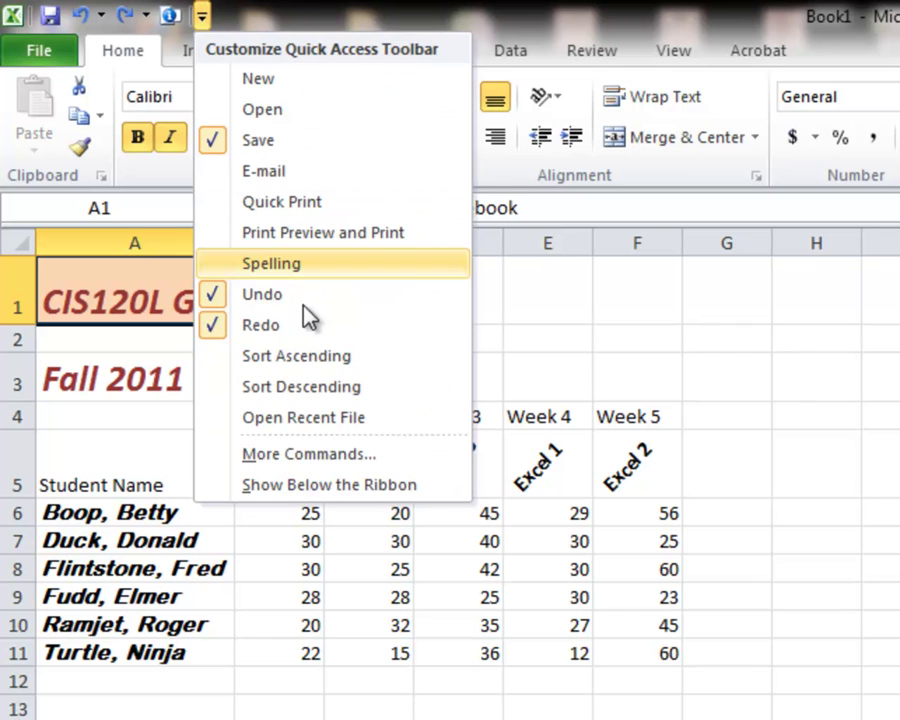
left_click(300, 487)
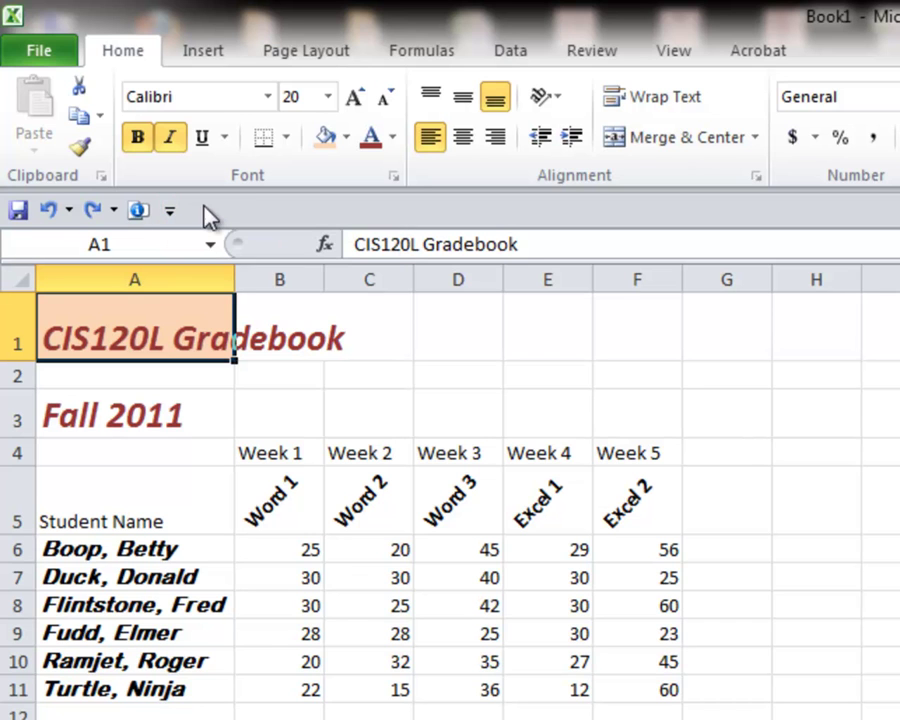
left_click(170, 212)
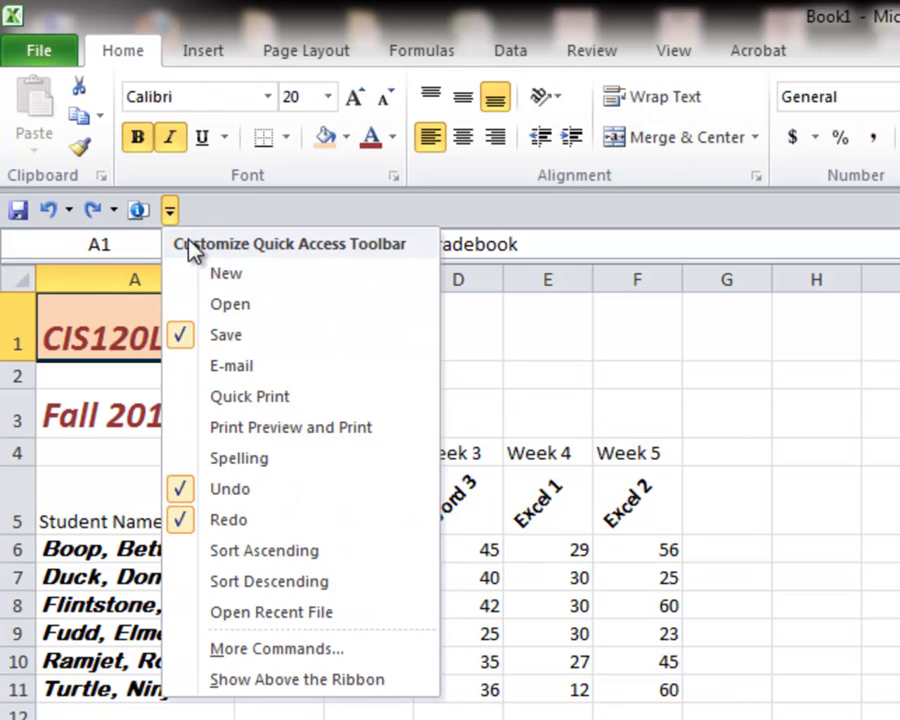
left_click(230, 680)
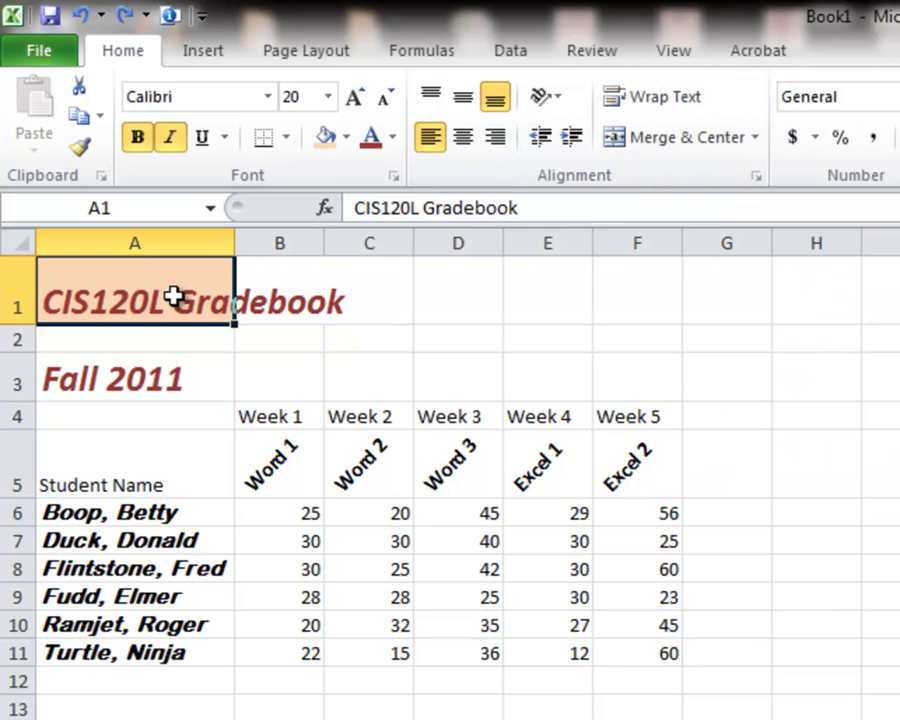
Step: Merge and centre A1:F1, middle-align the title vertically, then select A3
left_click_drag(174, 296, 597, 295)
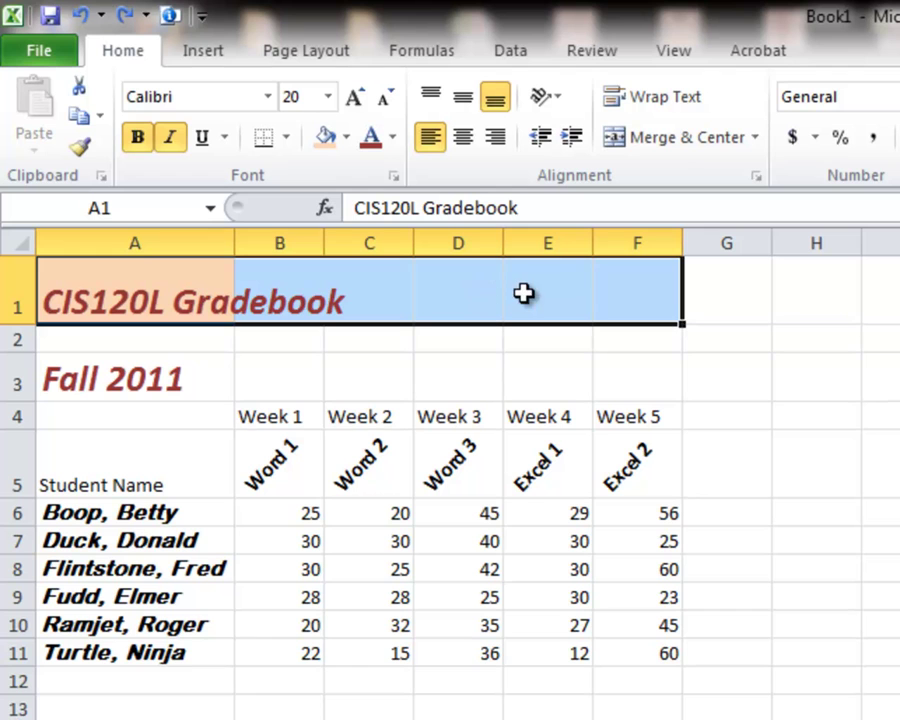
left_click(666, 140)
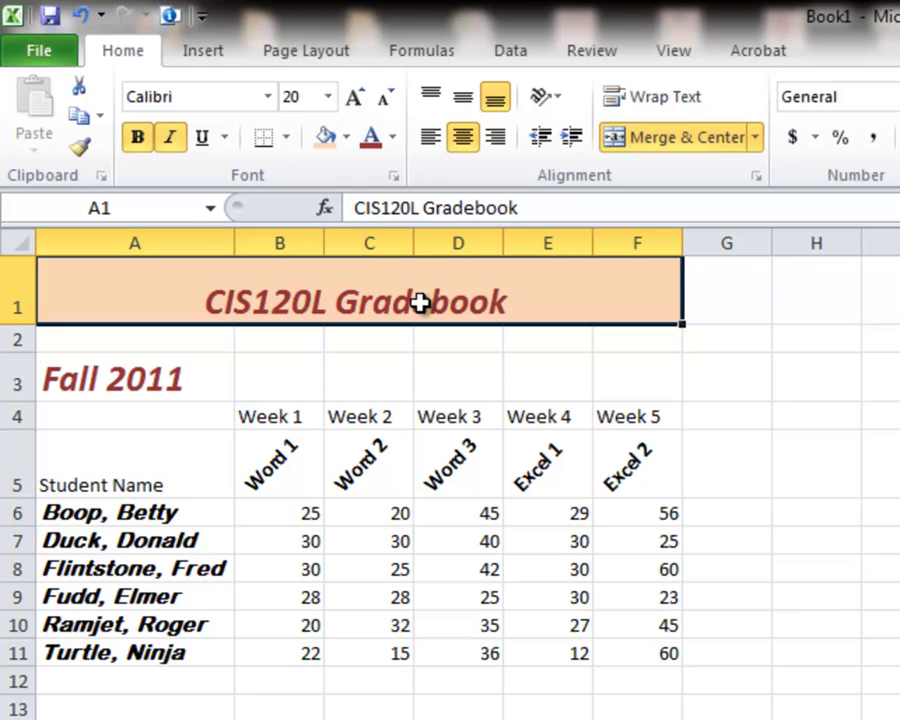
left_click(464, 99)
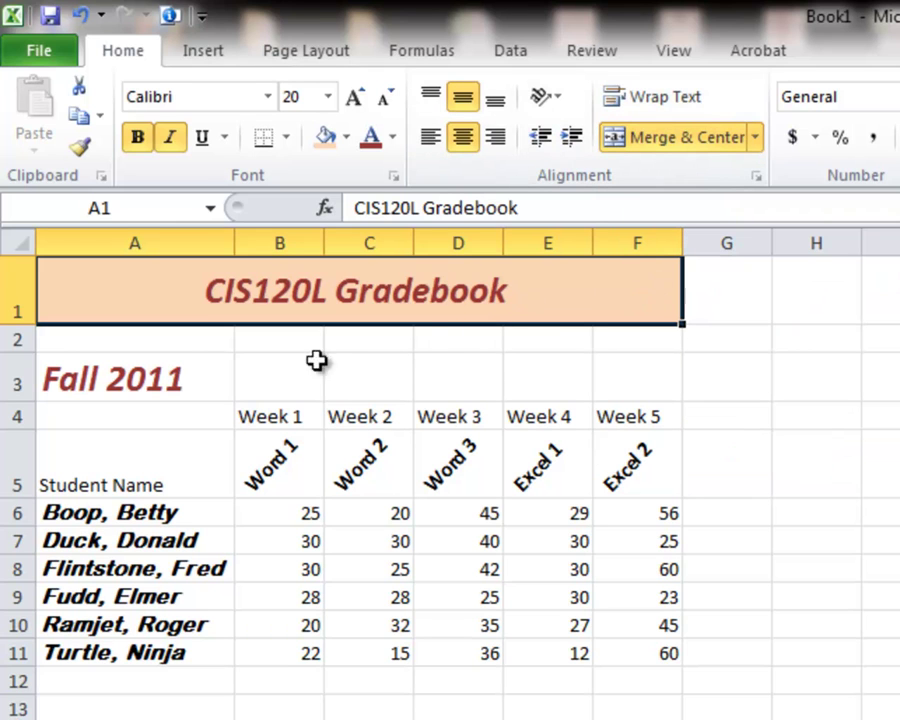
left_click(157, 380)
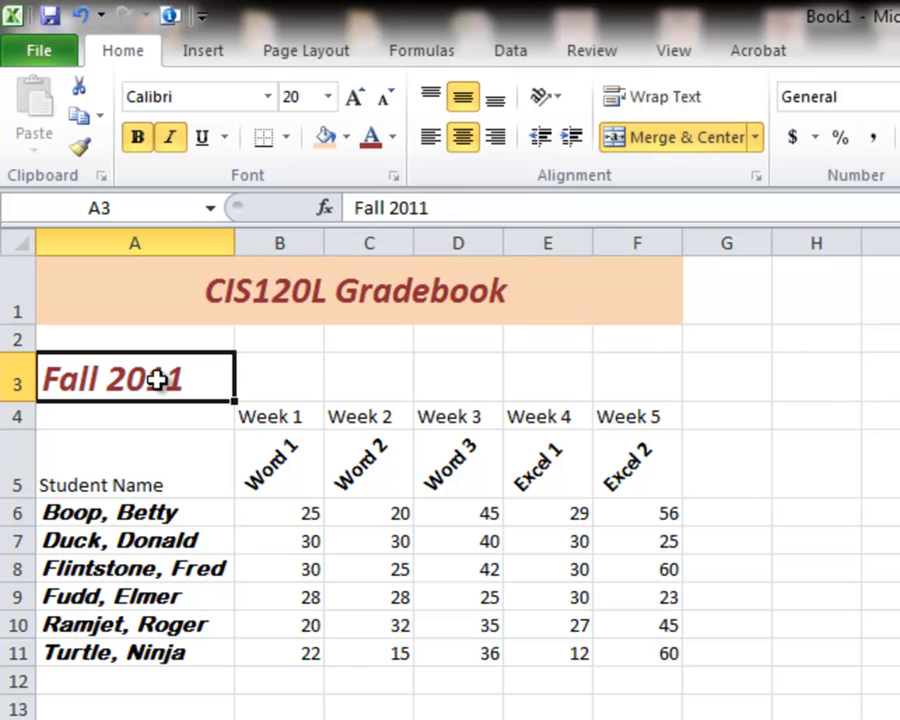